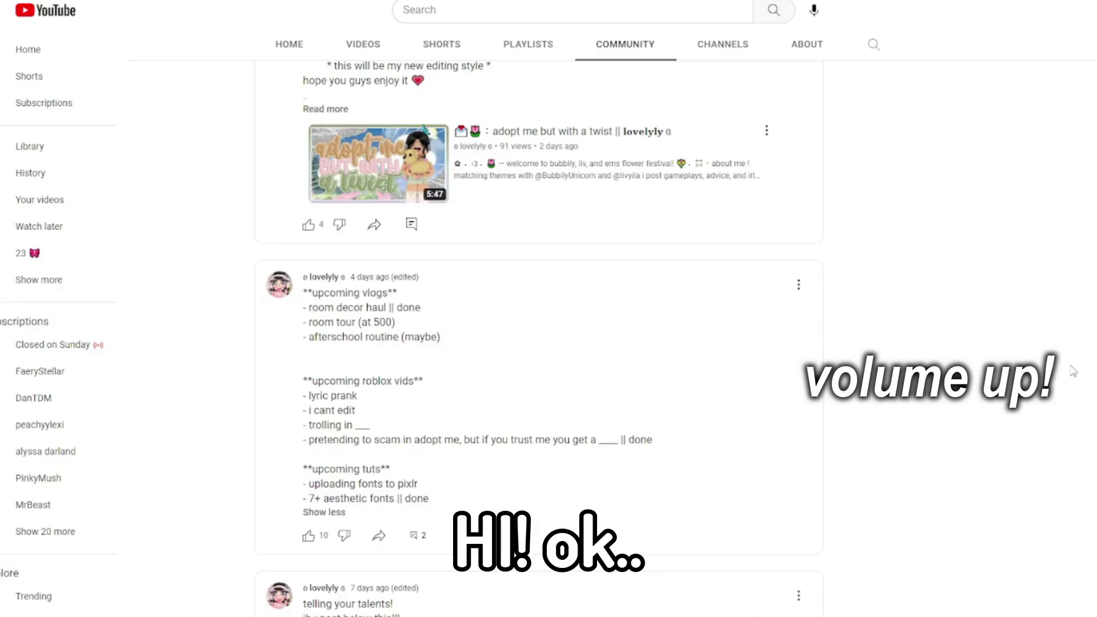
- Scroll up to the channel banner and switch from Community posts to the VIDEOS list
scroll(1070, 367, up, 10)
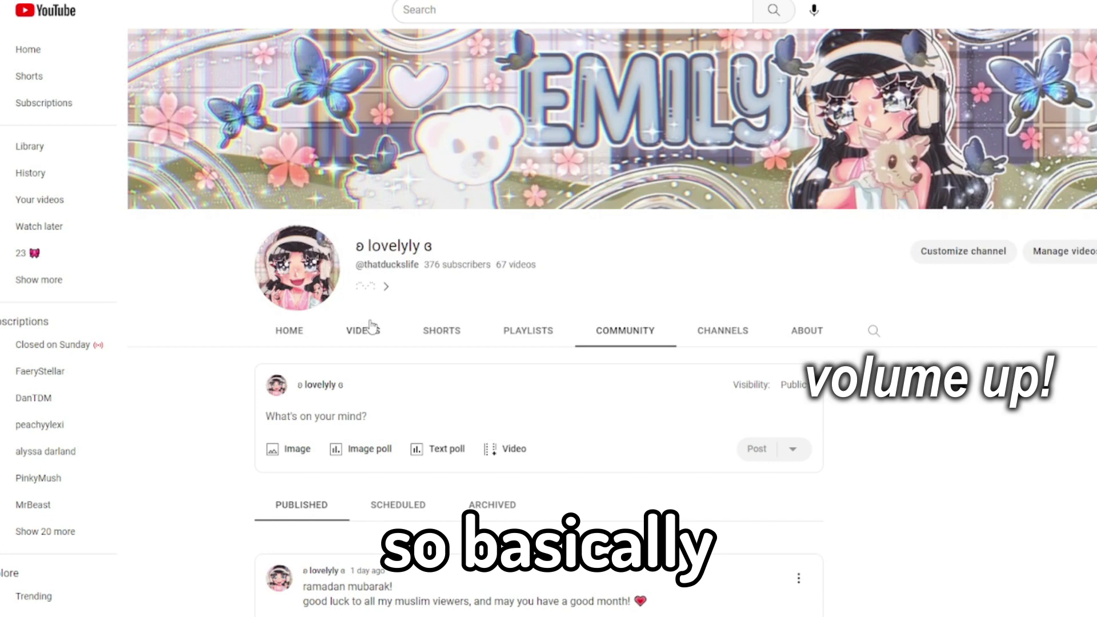
click(371, 329)
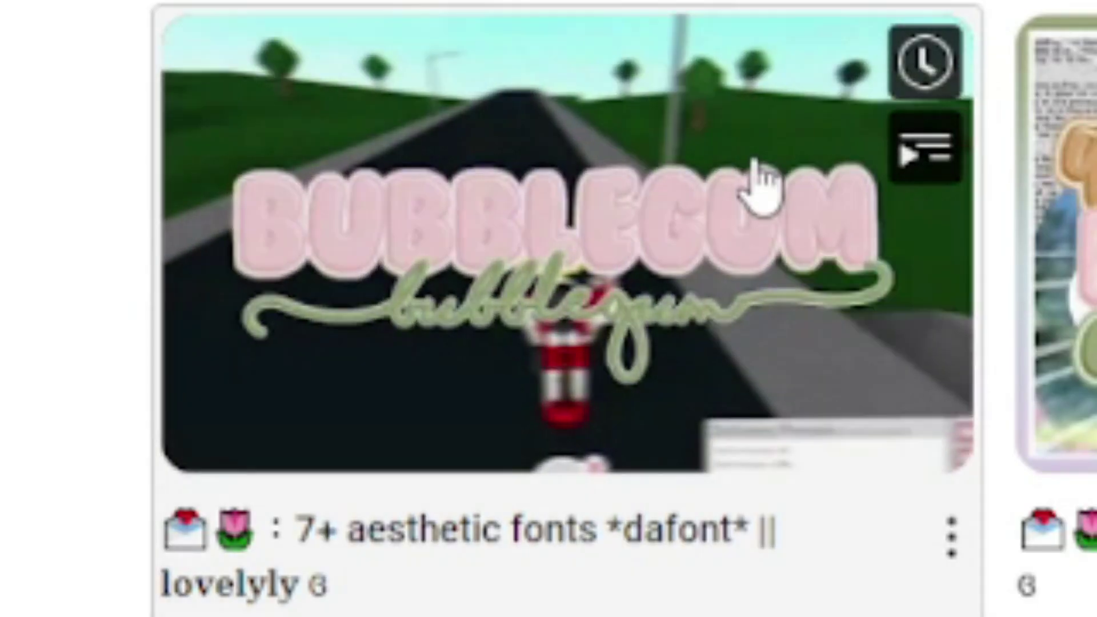
- Open the '7+ aesthetic fonts *dafont*' video and seek to the 'better together' font at 1:07, paused
click(760, 177)
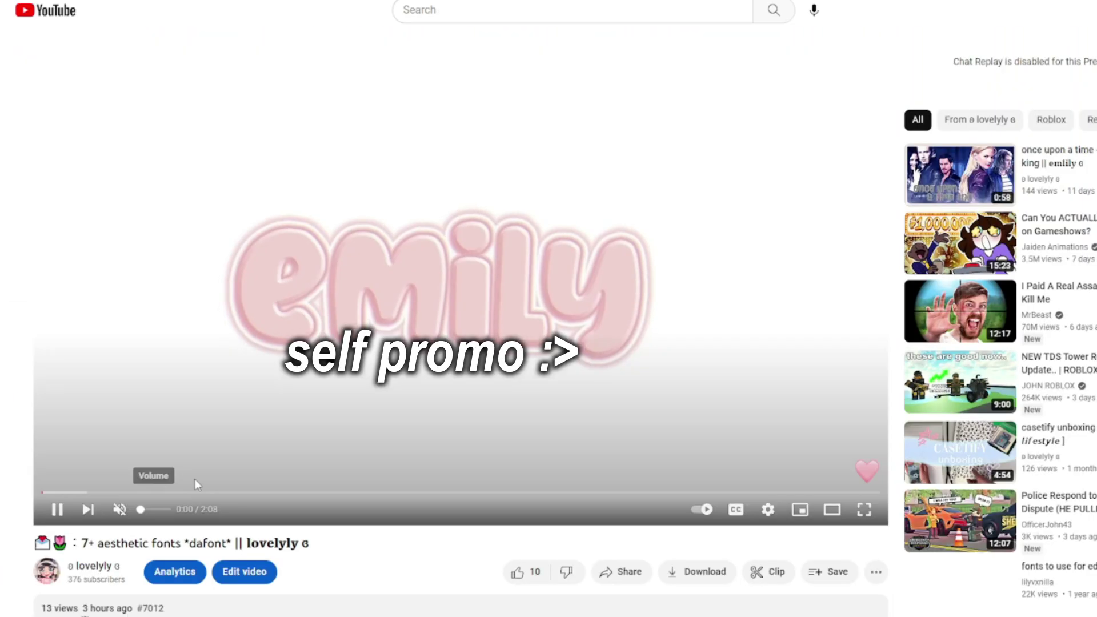
click(164, 492)
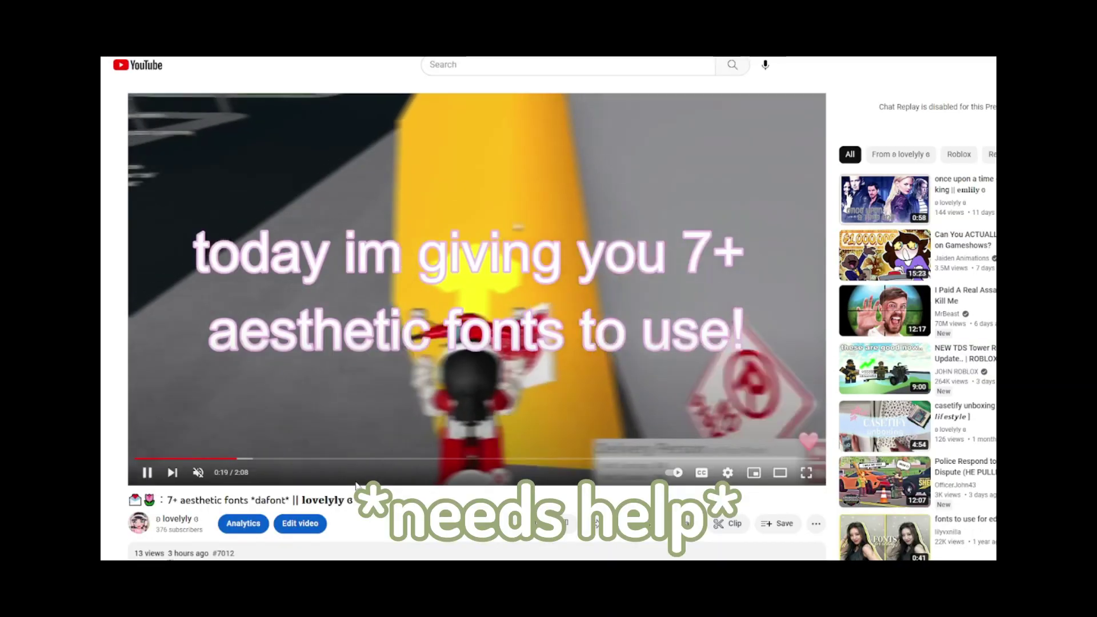
click(268, 460)
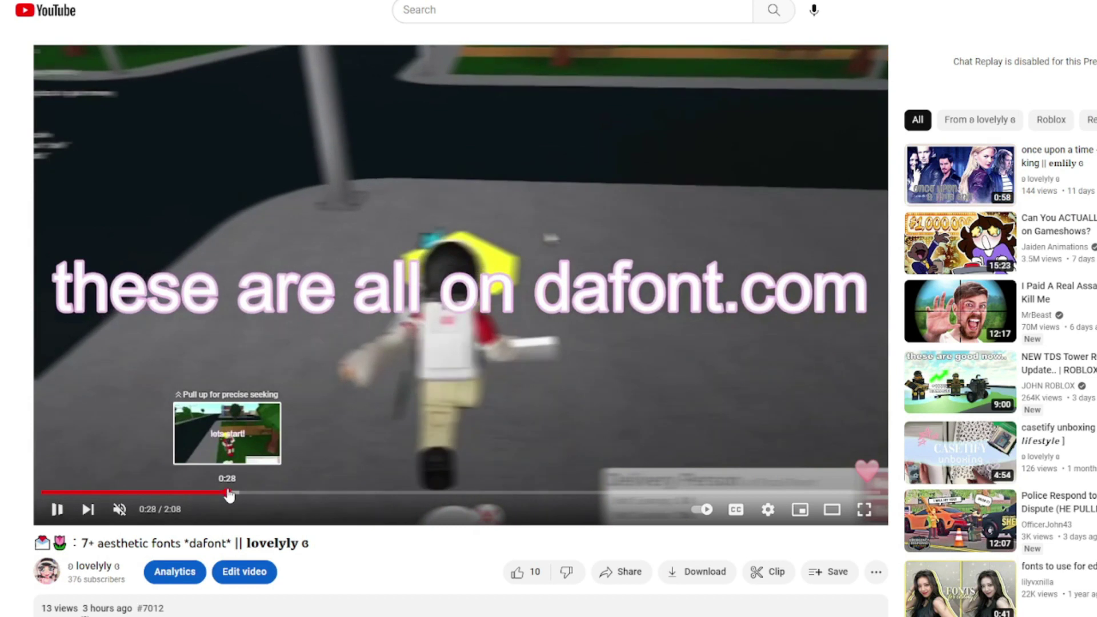
click(286, 460)
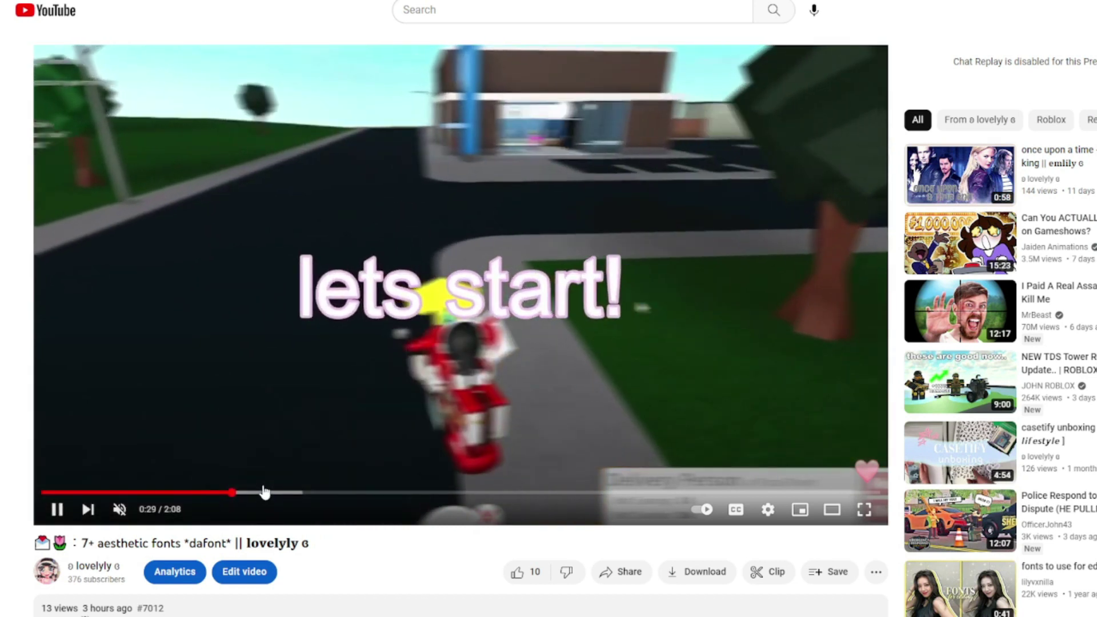
click(270, 491)
click(352, 379)
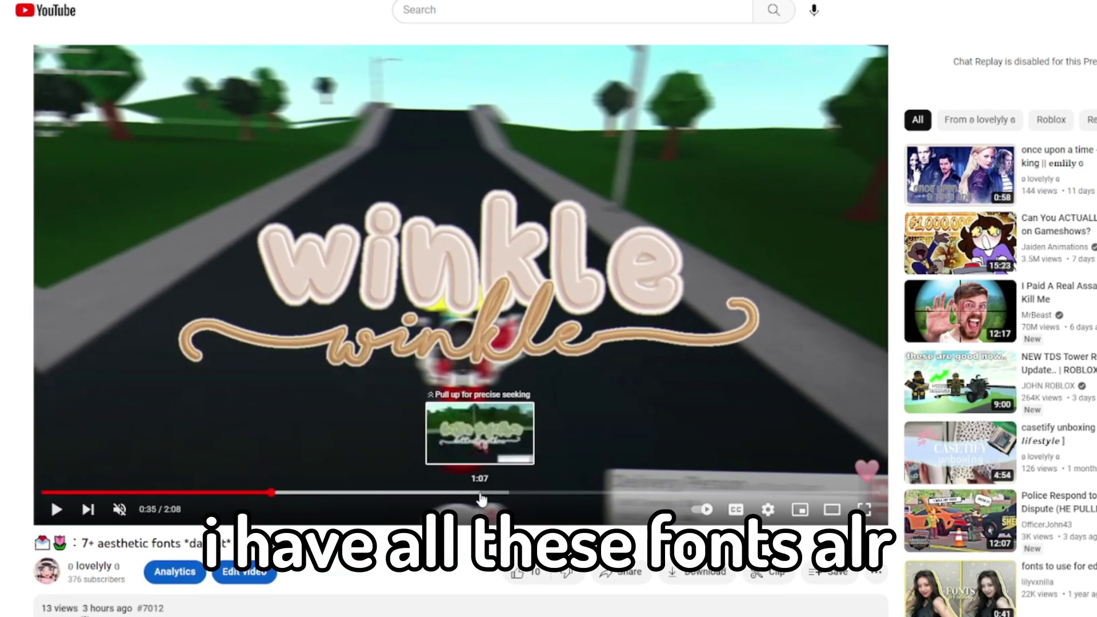
click(479, 494)
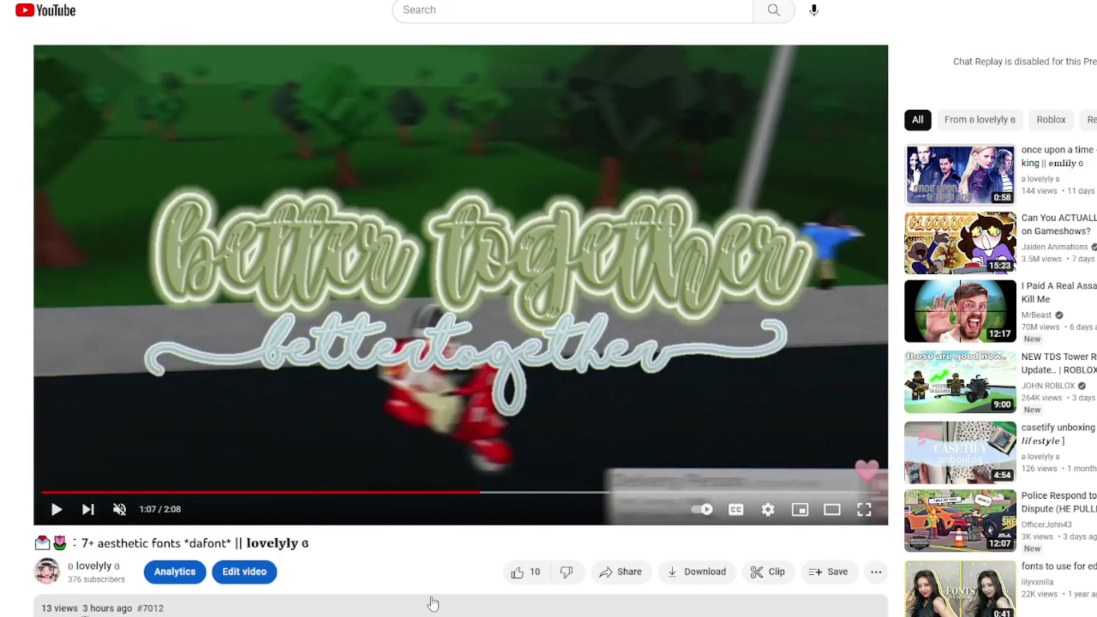
click(448, 11)
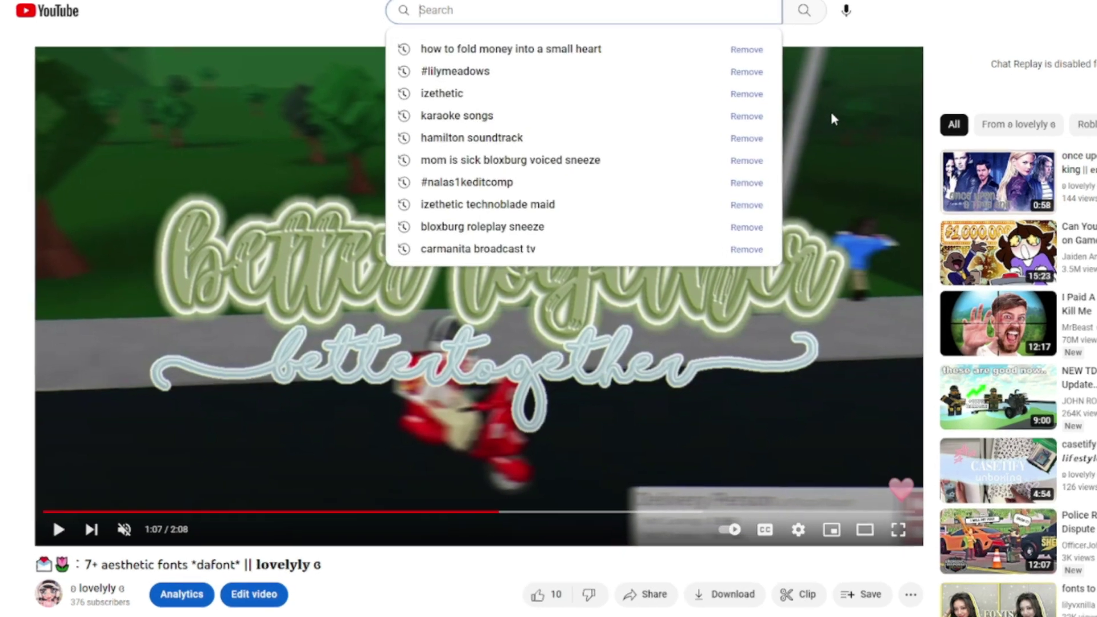
- Search YouTube for 'aesthetic fonts roblox', fixing typos, and pick the suggested query
text(aestheyti)
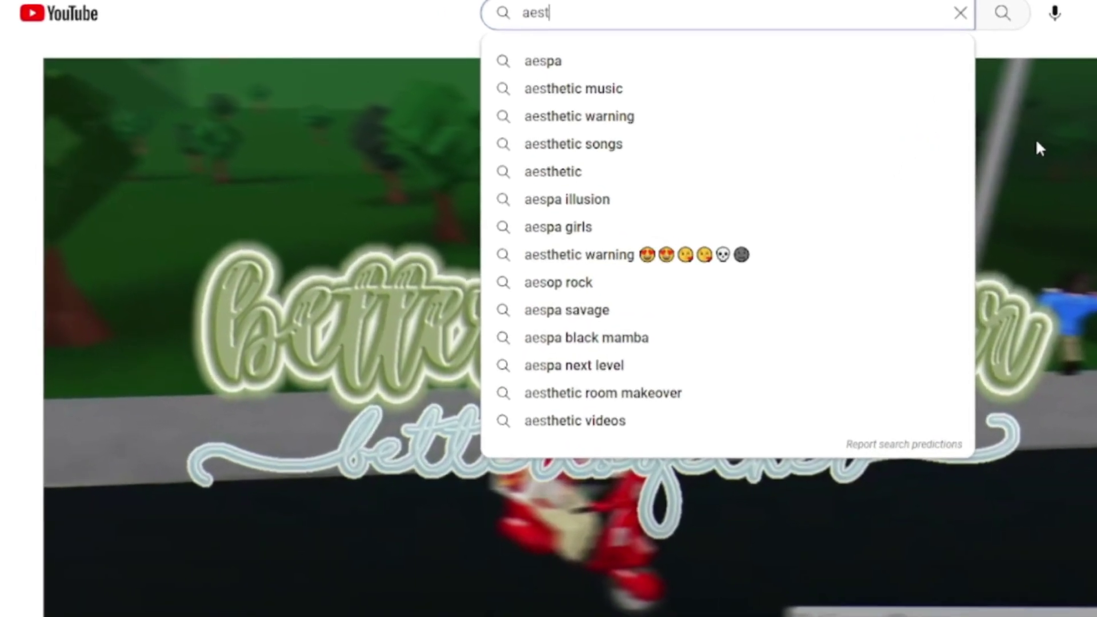
key(BackSpace)
key(BackSpace)
key(BackSpace)
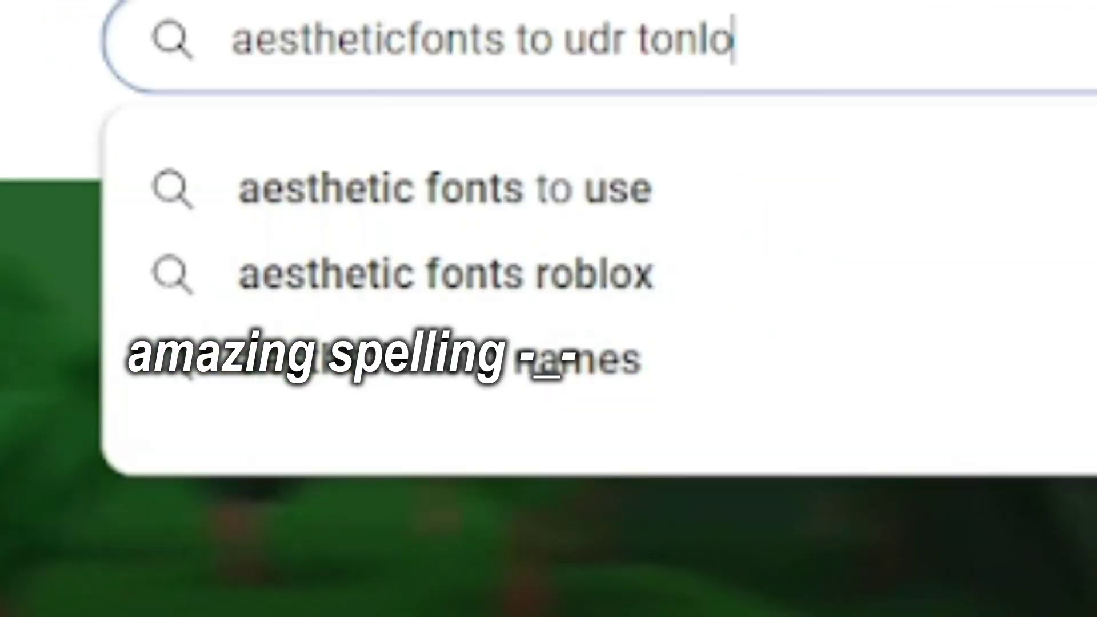
text(c)
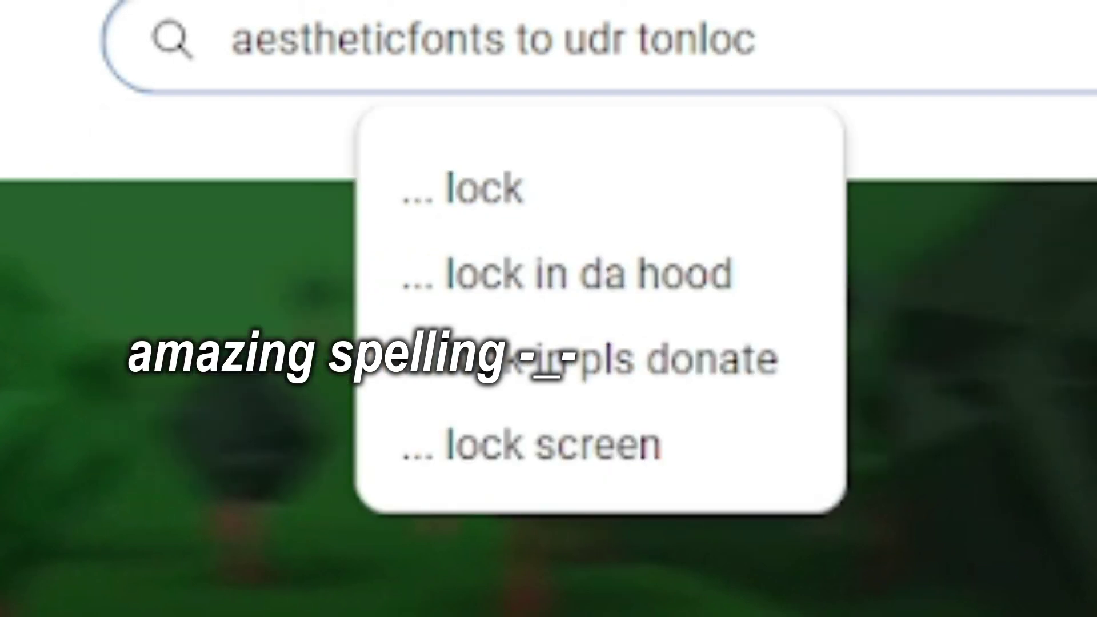
key(BackSpace)
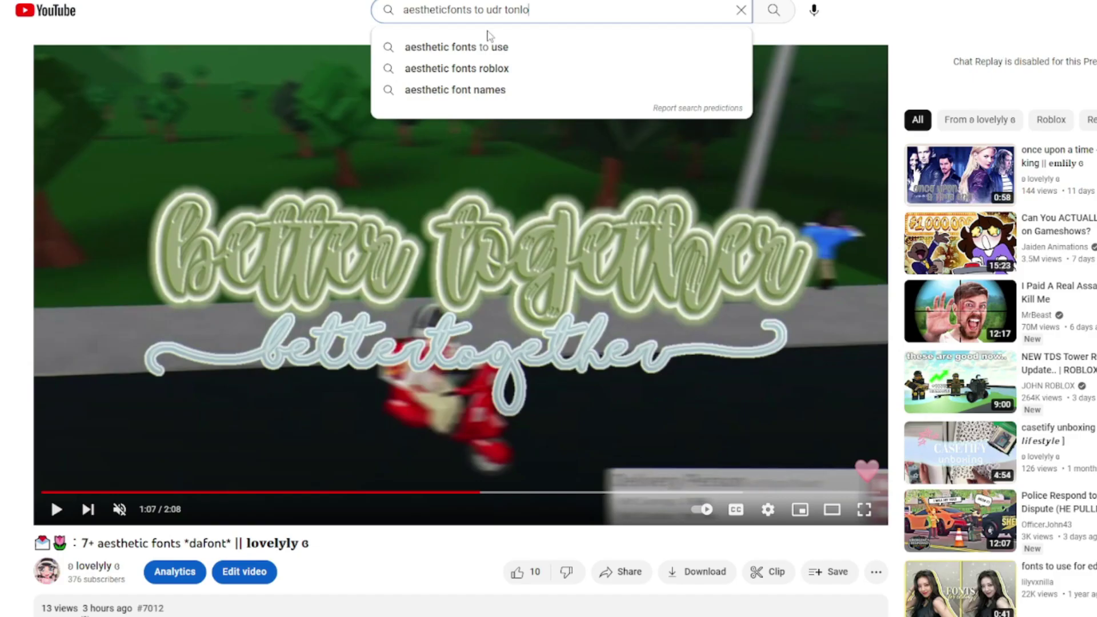
click(457, 273)
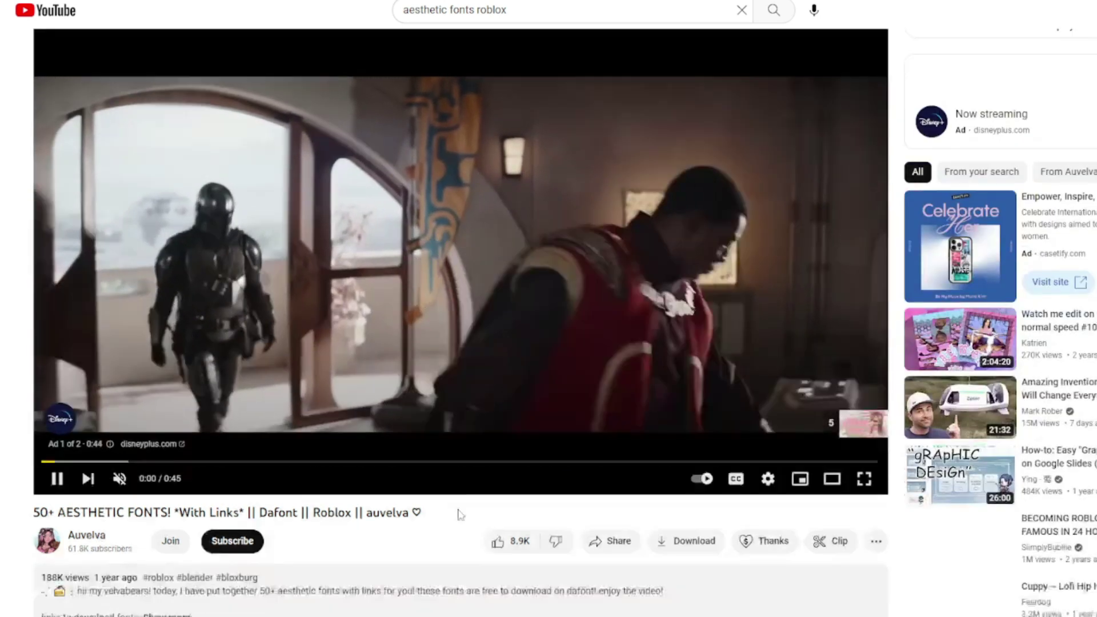
- Expand the video description to reveal the numbered DaFont font links
click(330, 586)
scroll(424, 387, down, 8)
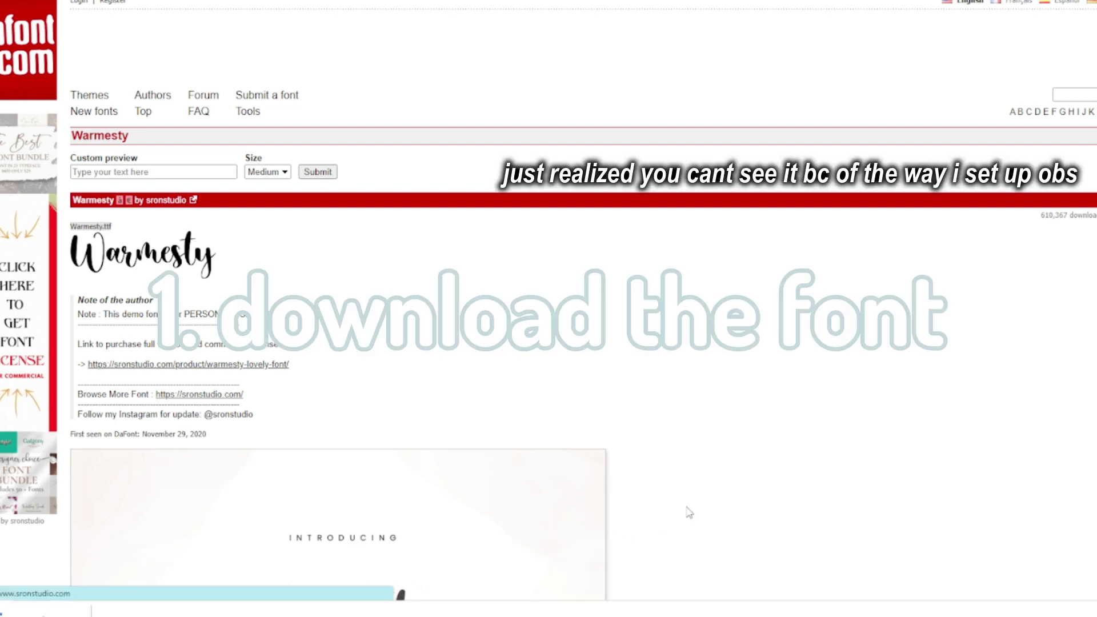
scroll(708, 509, down, 1)
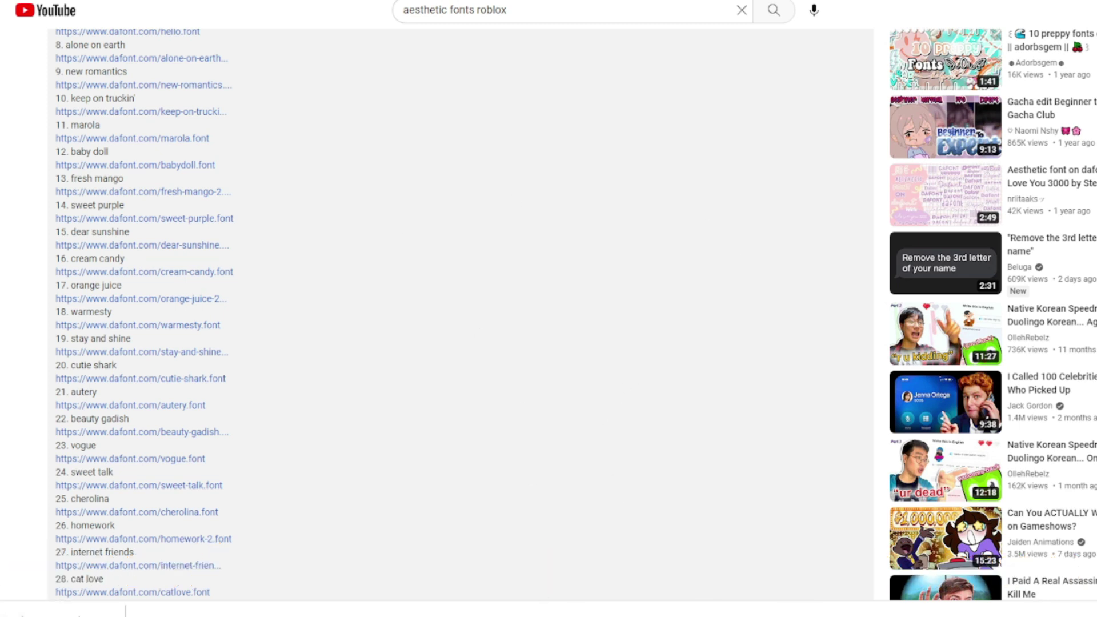
- Open the downloaded warmesty.zip in File Explorer and expand Downloads in the navigation pane
click(63, 608)
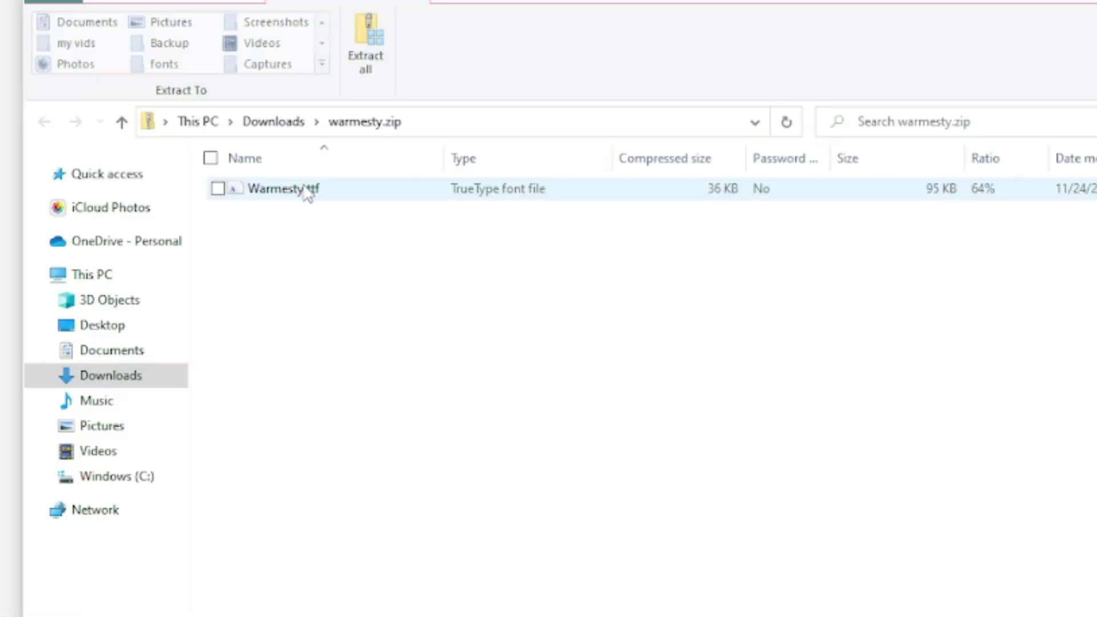
click(48, 376)
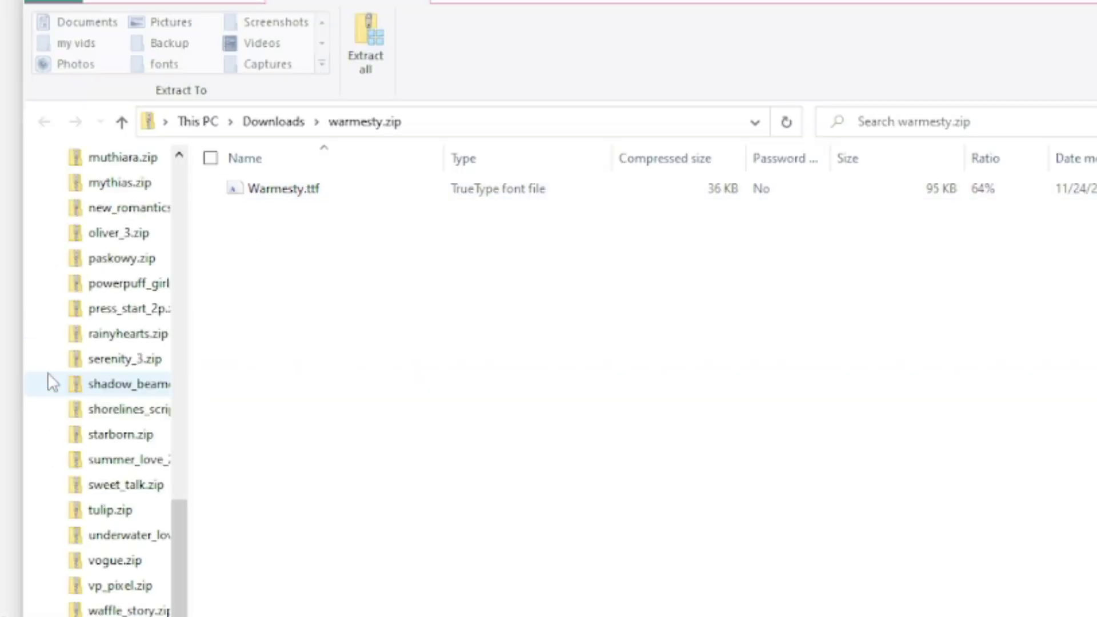
scroll(108, 348, up, 11)
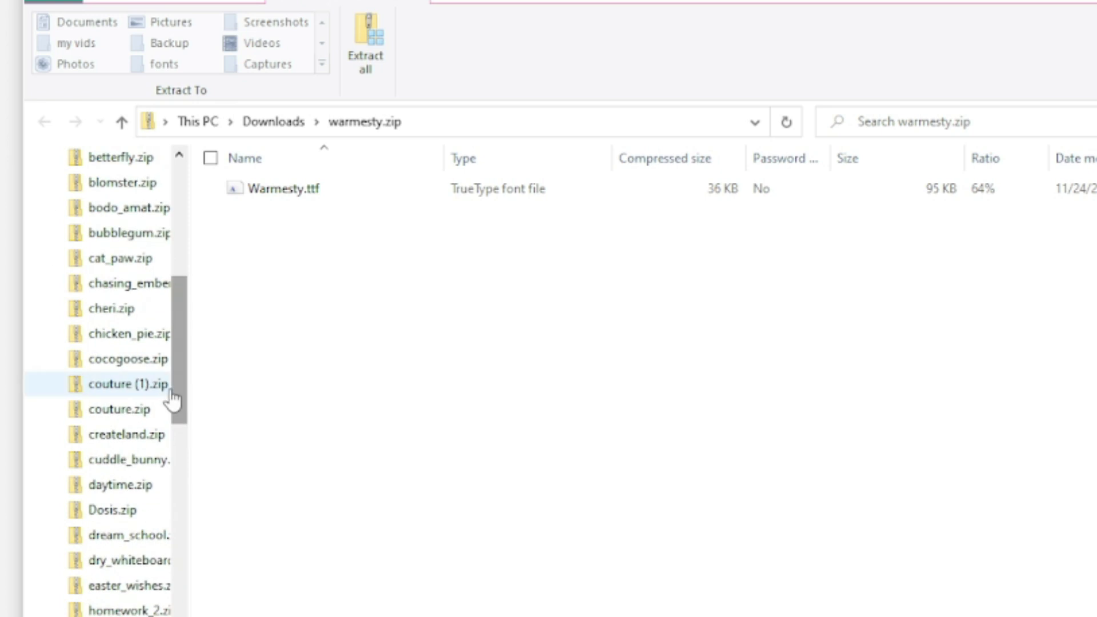
scroll(159, 385, up, 6)
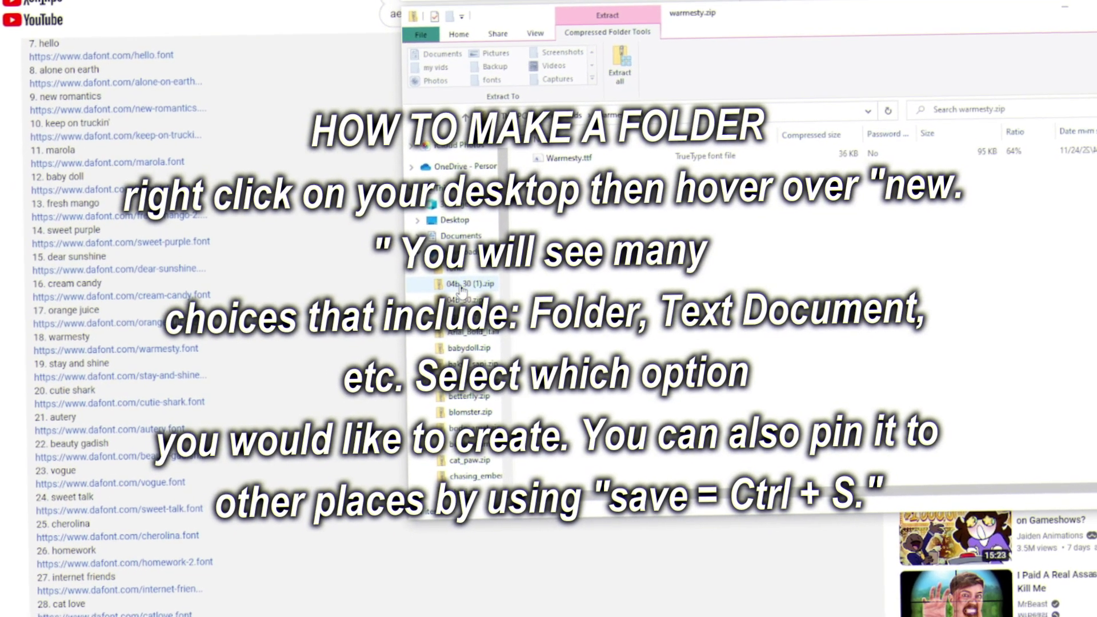
- Drag Warmesty.ttf from warmesty.zip into the fonts folder under Downloads
click(596, 160)
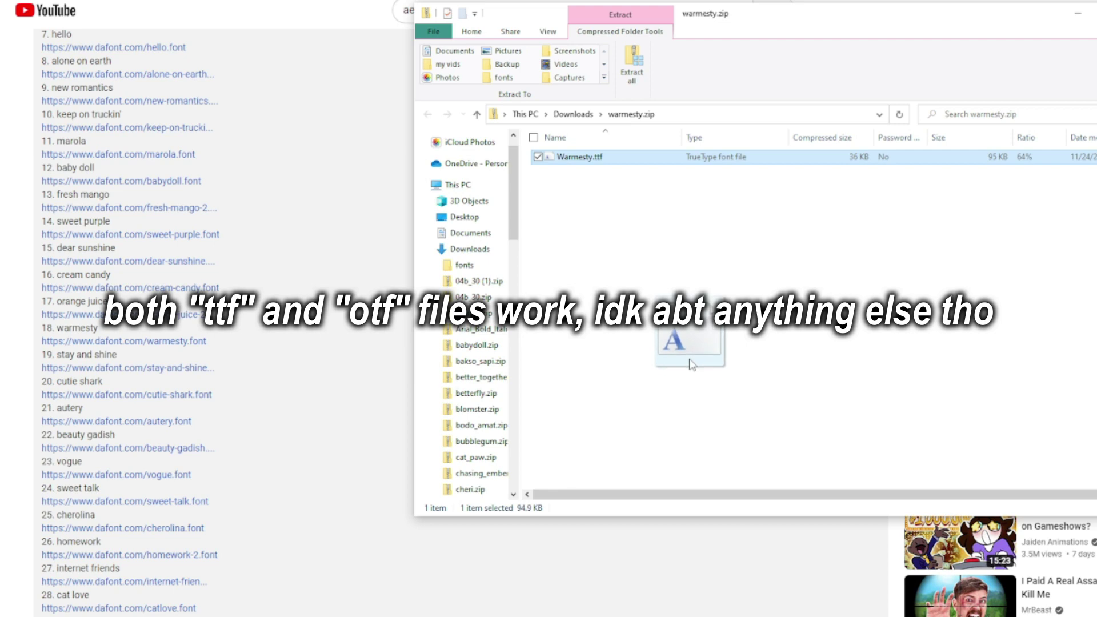
drag(691, 364, 671, 181)
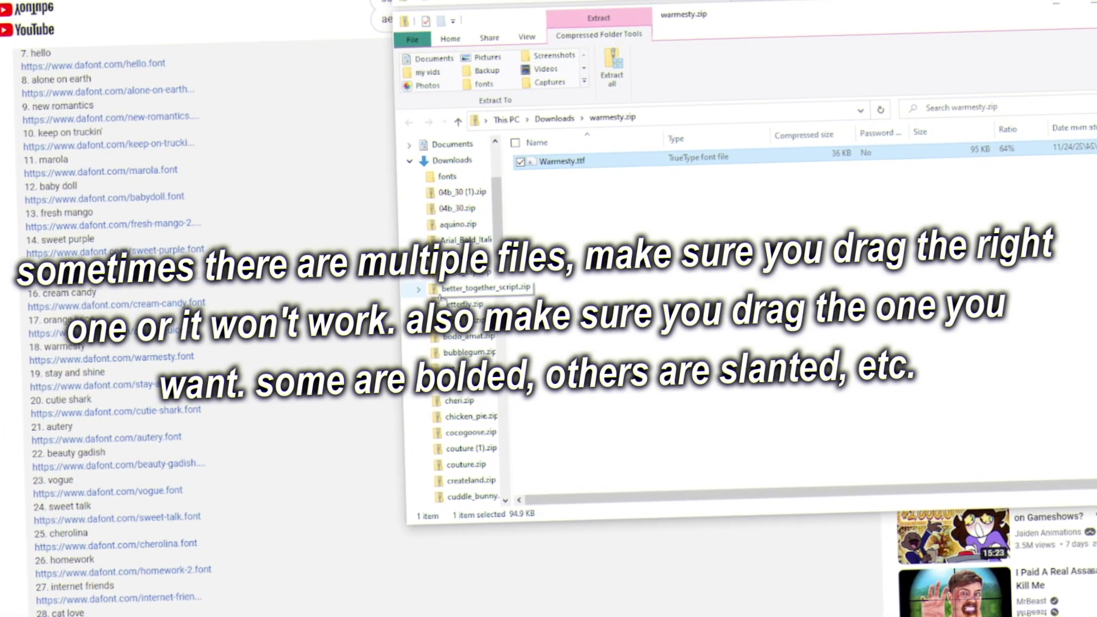
scroll(492, 343, down, 4)
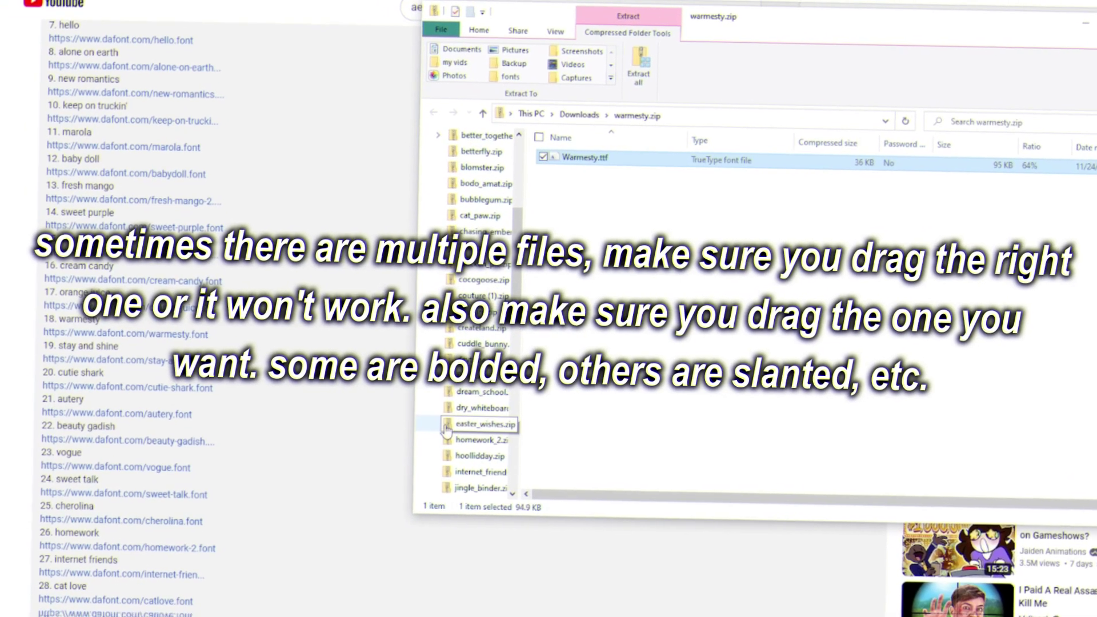
scroll(491, 274, up, 5)
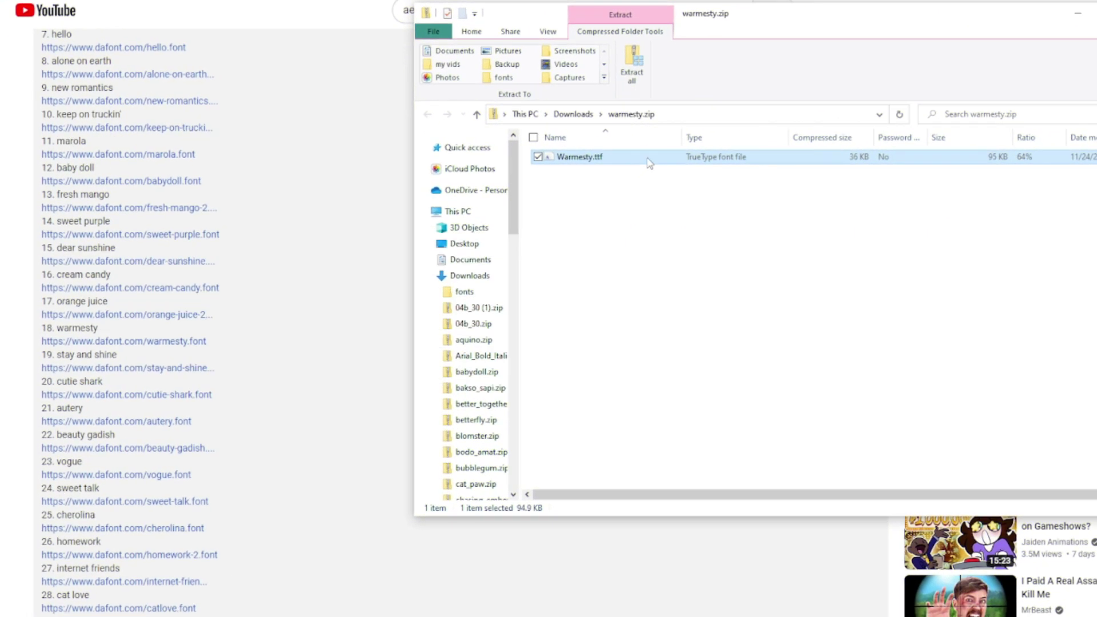
drag(649, 163, 485, 286)
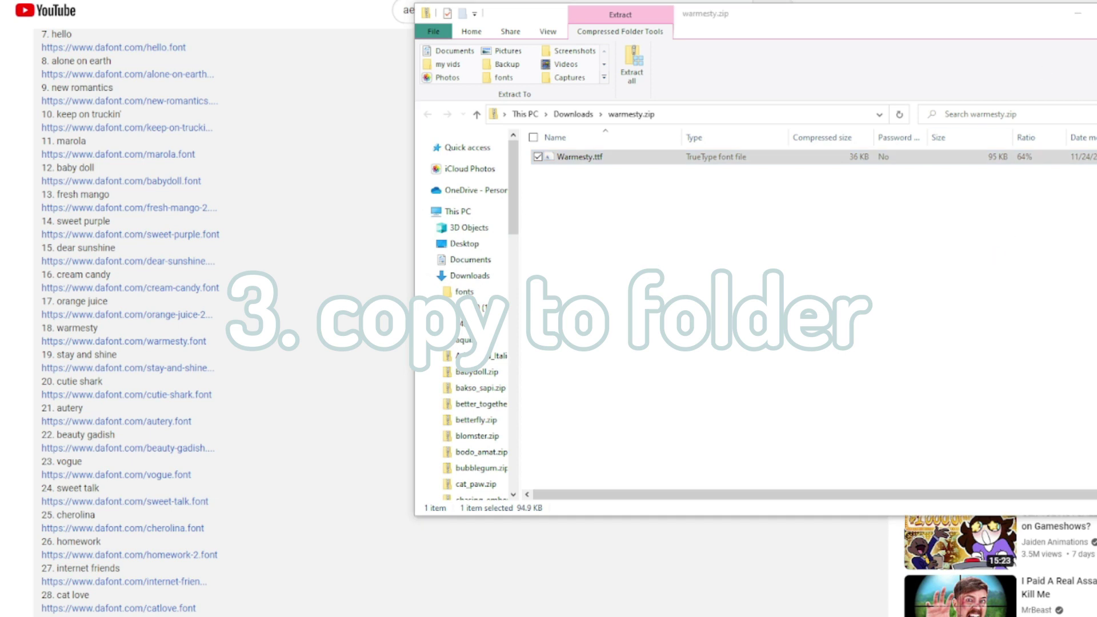
- Close the zip window, add a placeholder text layer on the strawberry banner, and open the font list
key(alt+F4)
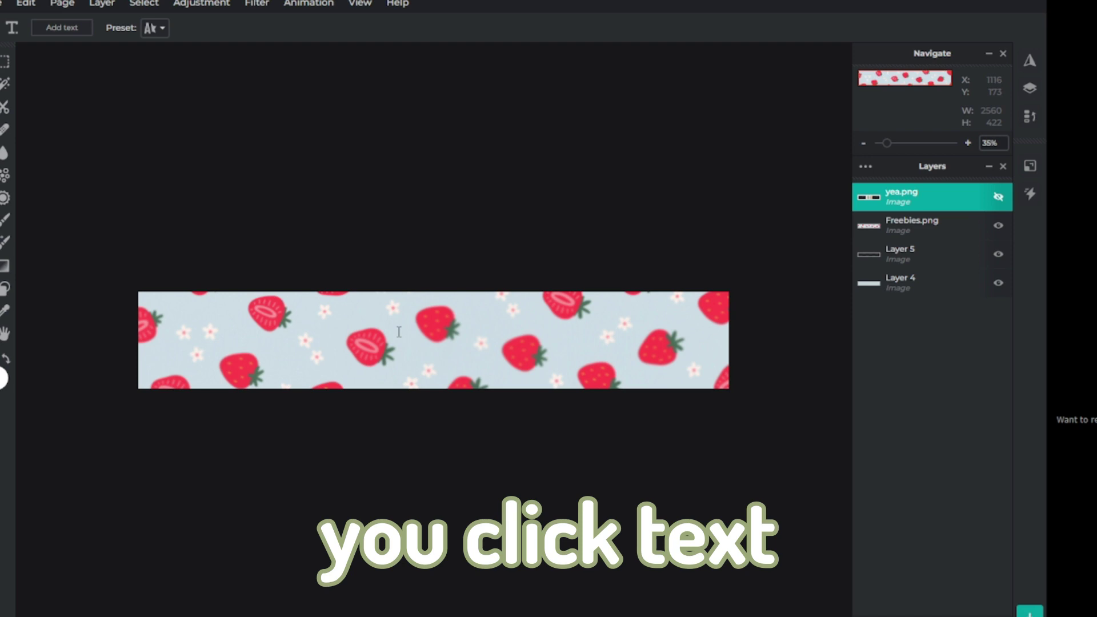
click(399, 331)
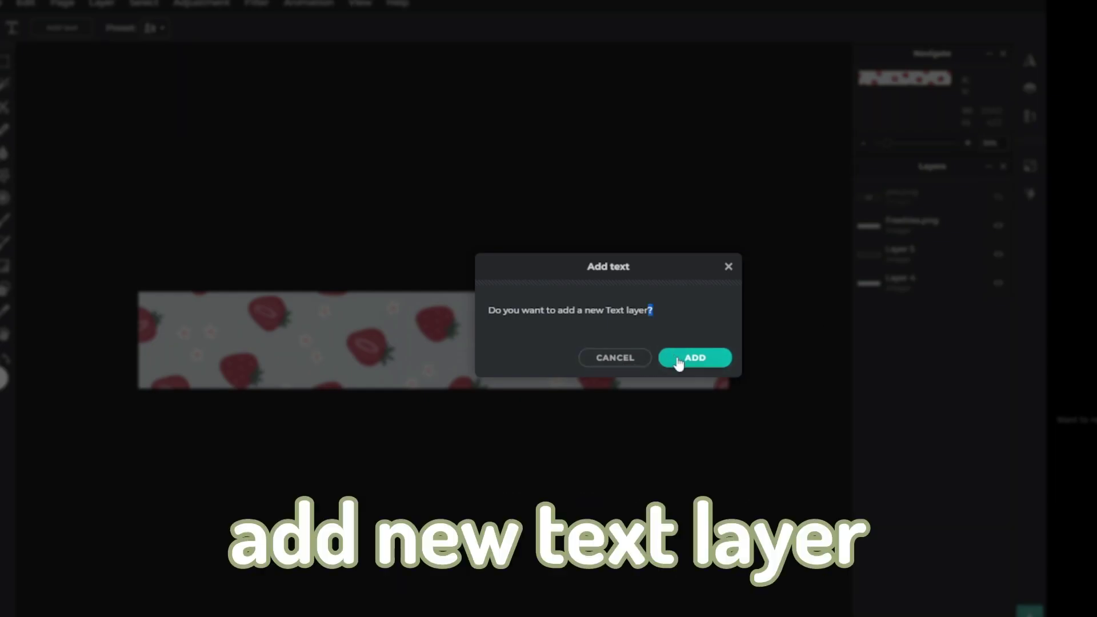
click(678, 363)
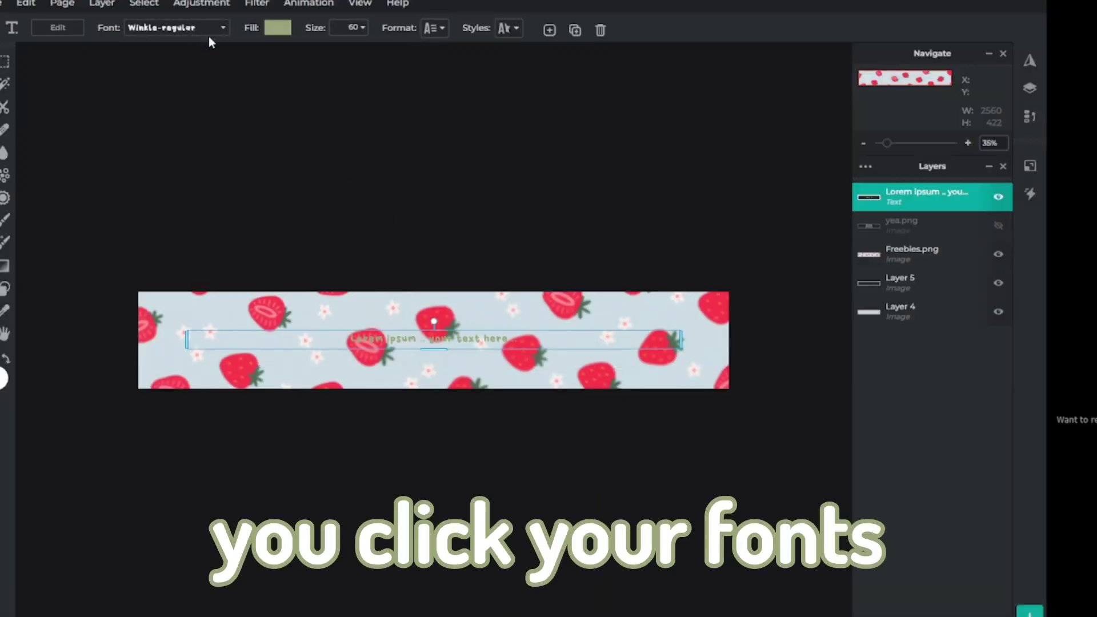
click(189, 28)
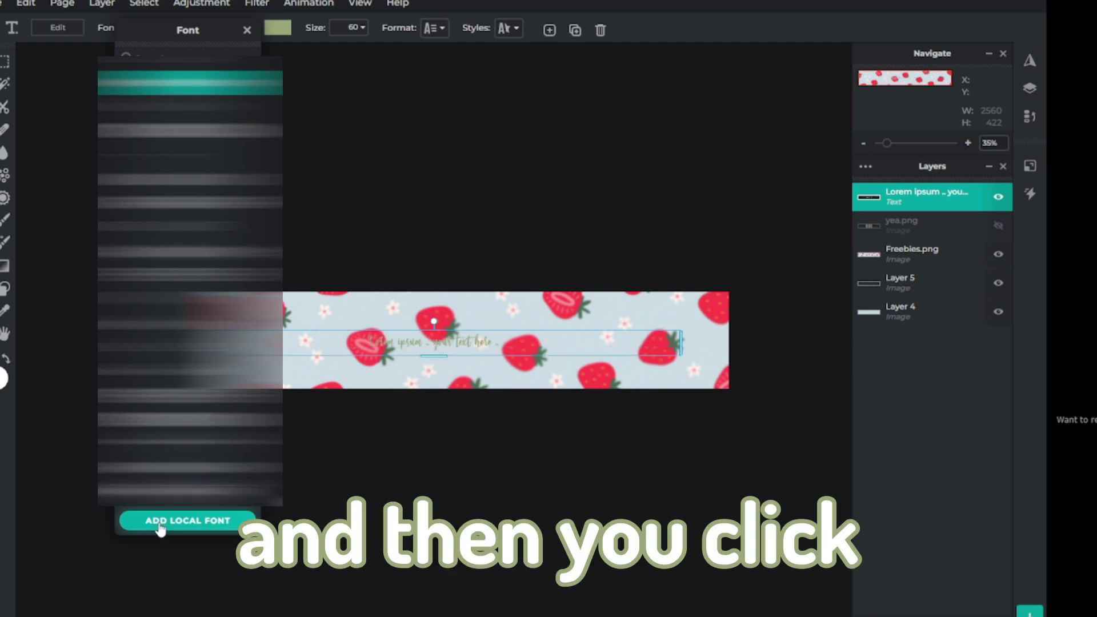